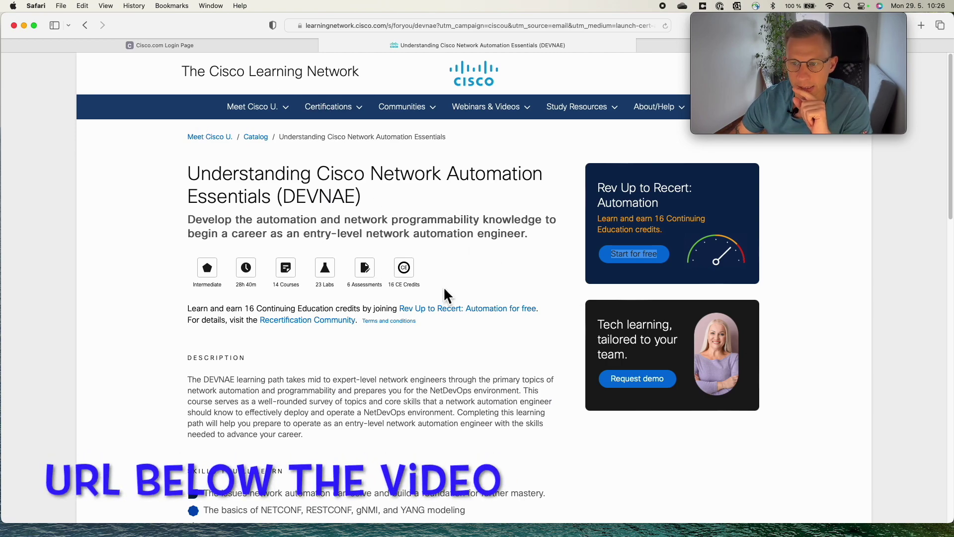
{"action": "scroll", "coordinate": [453, 391], "scroll_direction": "down", "scroll_amount": 2}
{"action": "scroll", "coordinate": [453, 390], "scroll_direction": "down", "scroll_amount": 2}
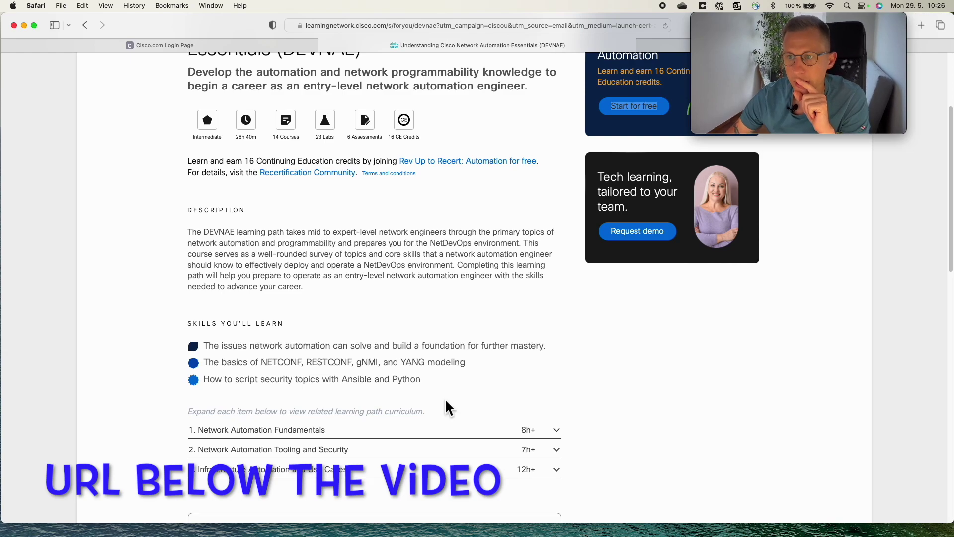
{"action": "scroll", "coordinate": [445, 403], "scroll_direction": "up", "scroll_amount": 4}
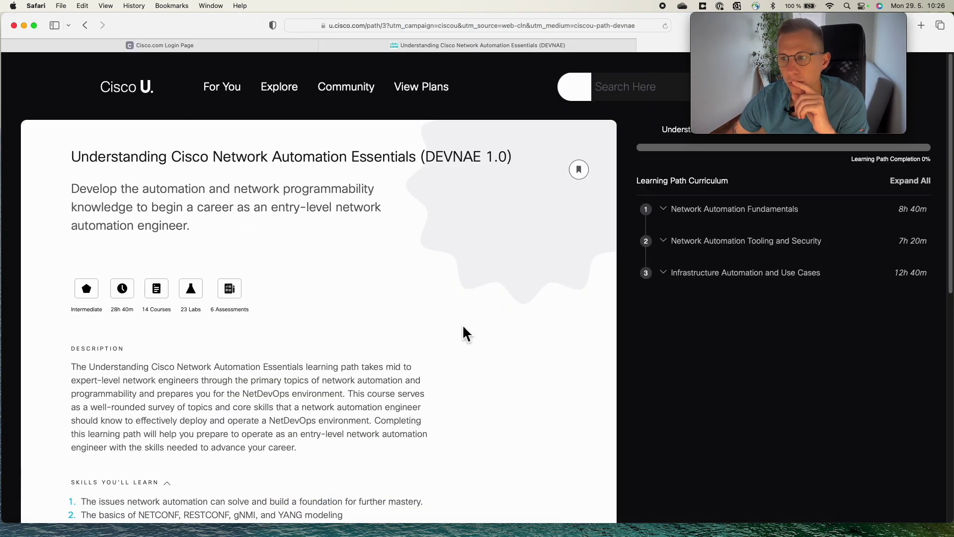
{"action": "scroll", "coordinate": [512, 354], "scroll_direction": "down", "scroll_amount": 2}
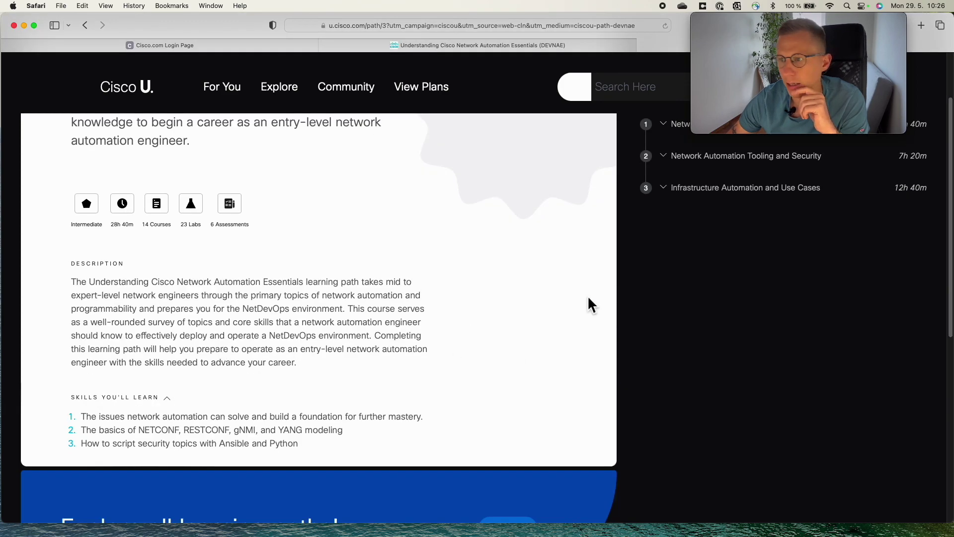
{"action": "scroll", "coordinate": [589, 305], "scroll_direction": "up", "scroll_amount": 2}
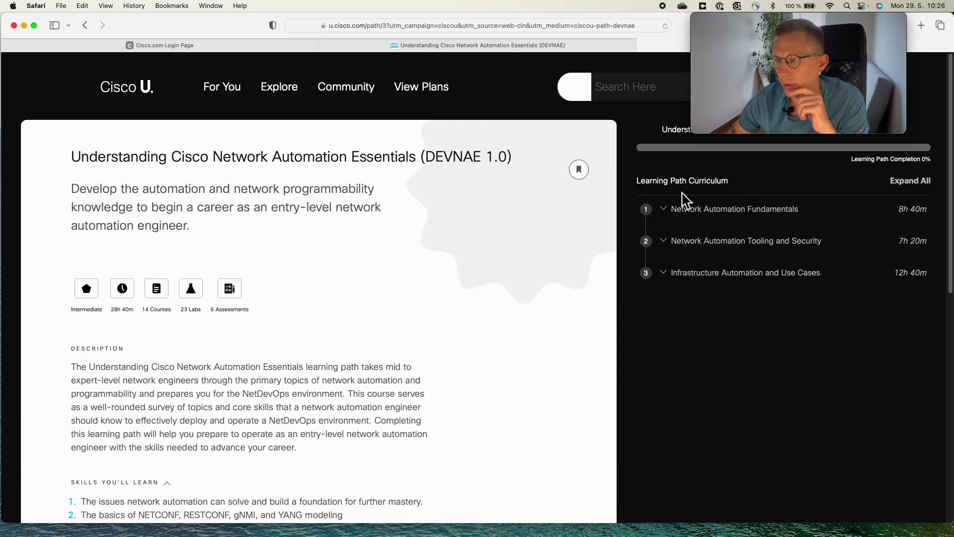
- Expand the Network Automation Fundamentals track to list its modules
{"action": "left_click", "coordinate": [663, 213]}
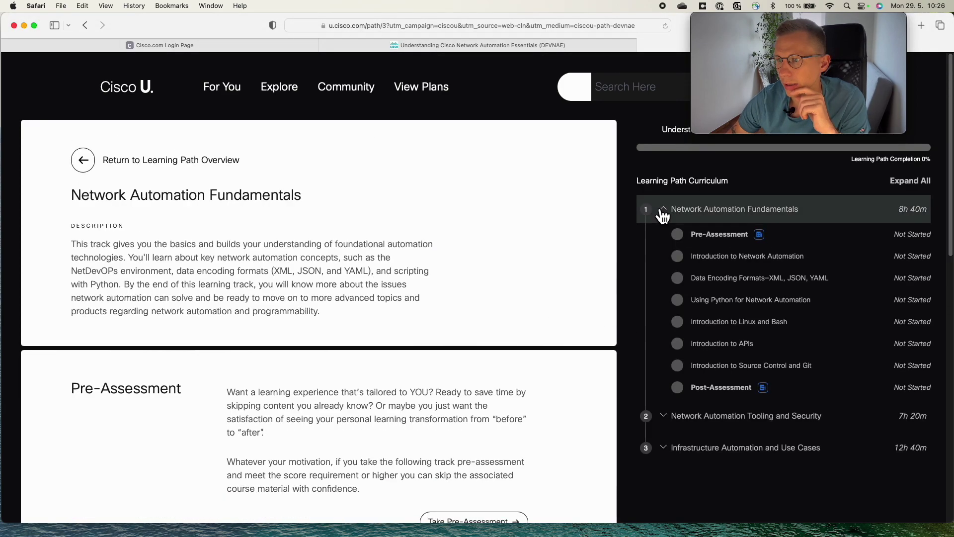
- Expand the Network Automation Tooling and Security and Infrastructure Automation and Use Cases tracks
{"action": "left_click", "coordinate": [665, 418]}
{"action": "scroll", "coordinate": [686, 425], "scroll_direction": "down", "scroll_amount": 5}
{"action": "left_click", "coordinate": [667, 411]}
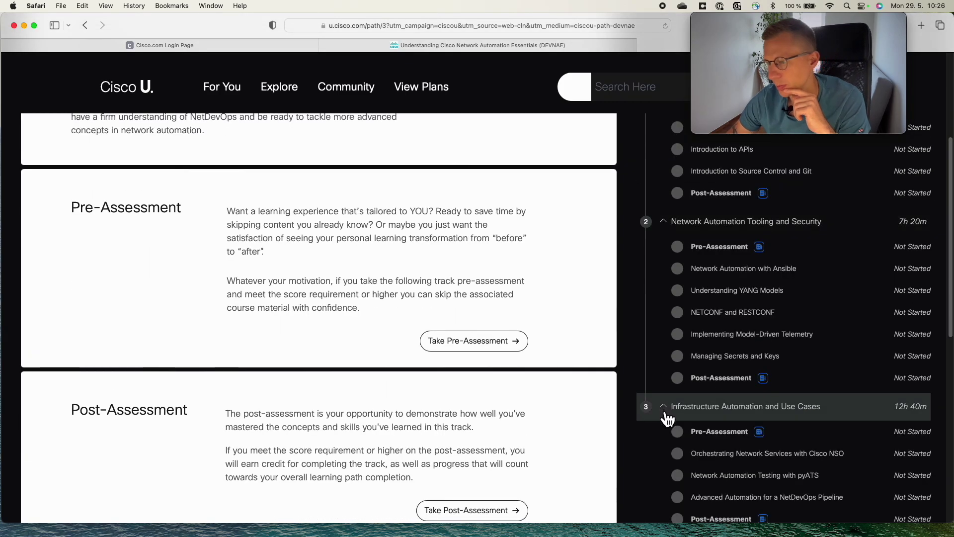
{"action": "scroll", "coordinate": [703, 434], "scroll_direction": "down", "scroll_amount": 3}
{"action": "scroll", "coordinate": [703, 435], "scroll_direction": "up", "scroll_amount": 6}
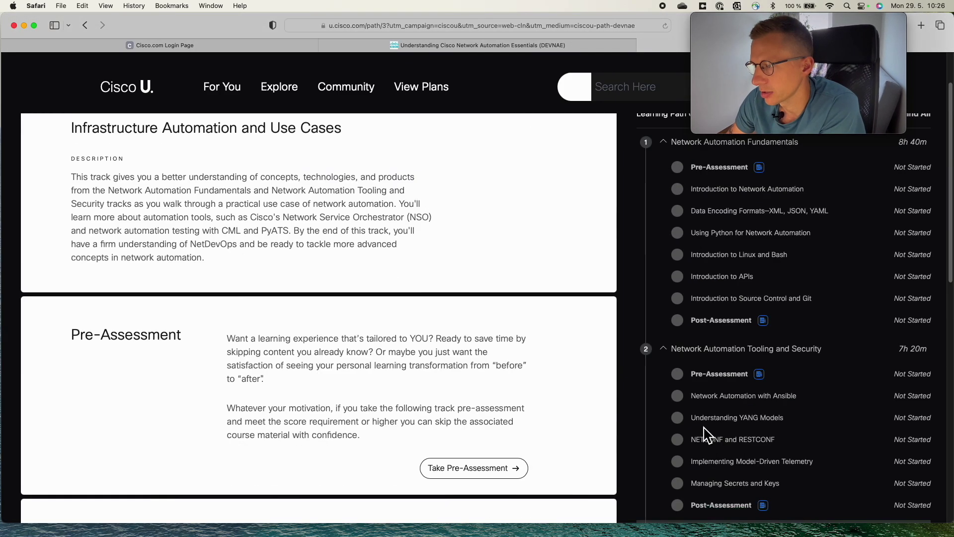
{"action": "scroll", "coordinate": [703, 434], "scroll_direction": "up", "scroll_amount": 2}
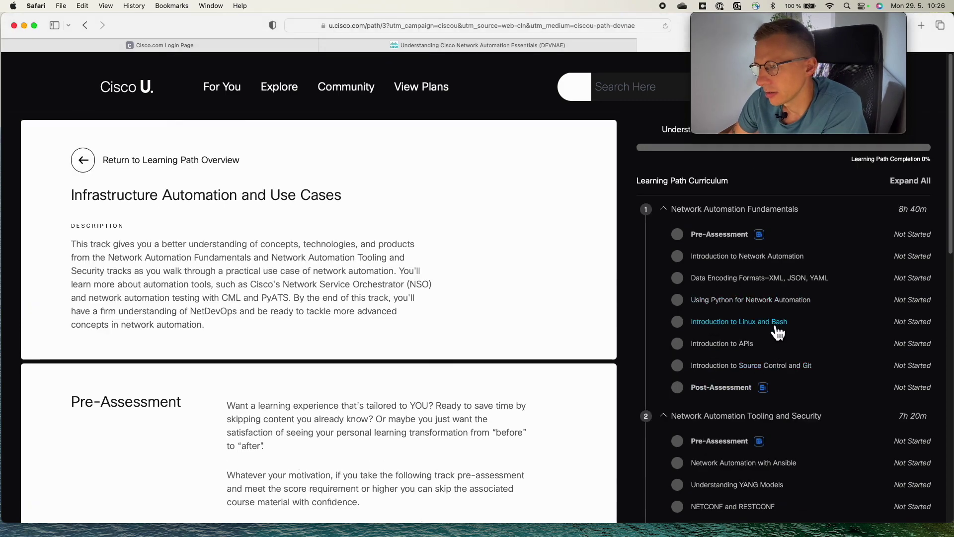
{"action": "scroll", "coordinate": [833, 375], "scroll_direction": "down", "scroll_amount": 1}
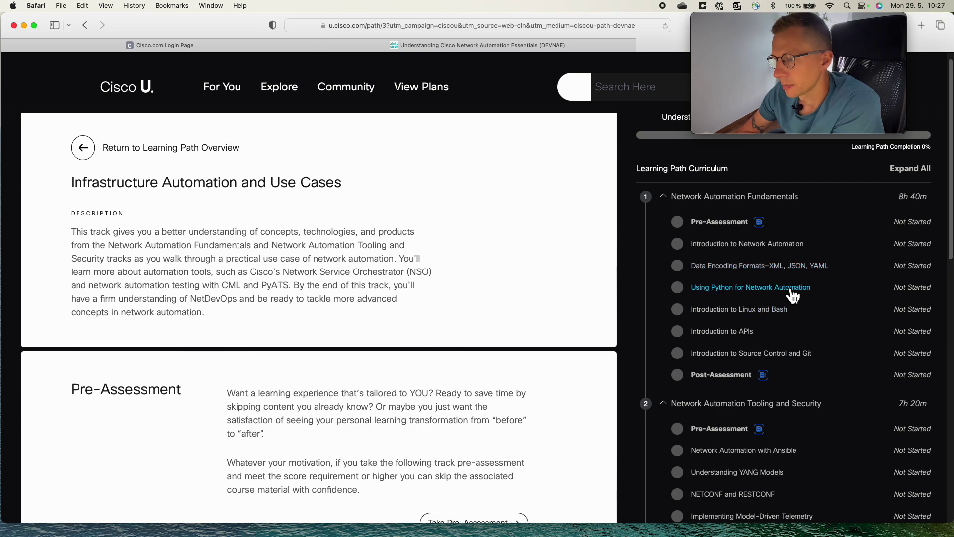
{"action": "scroll", "coordinate": [846, 407], "scroll_direction": "down", "scroll_amount": 2}
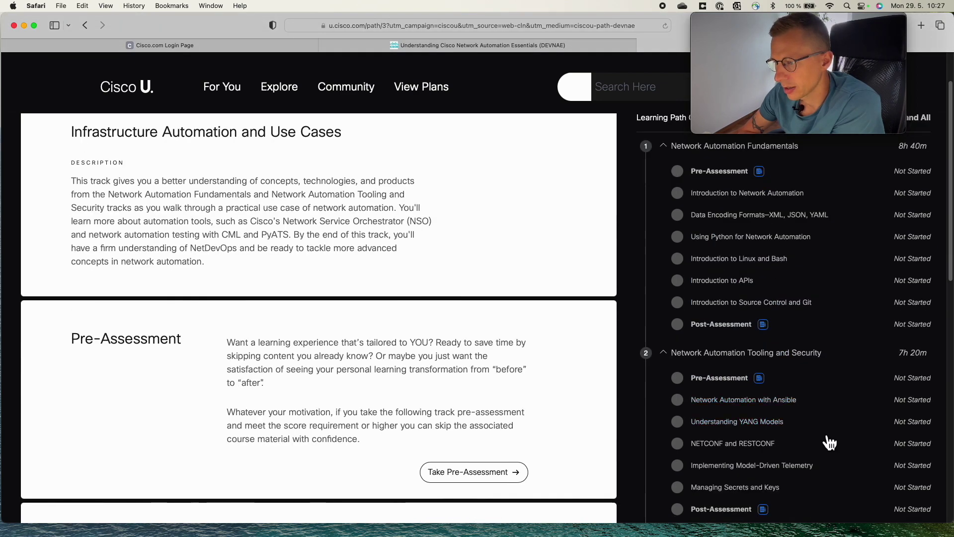
{"action": "scroll", "coordinate": [823, 447], "scroll_direction": "down", "scroll_amount": 1}
{"action": "scroll", "coordinate": [865, 448], "scroll_direction": "down", "scroll_amount": 3}
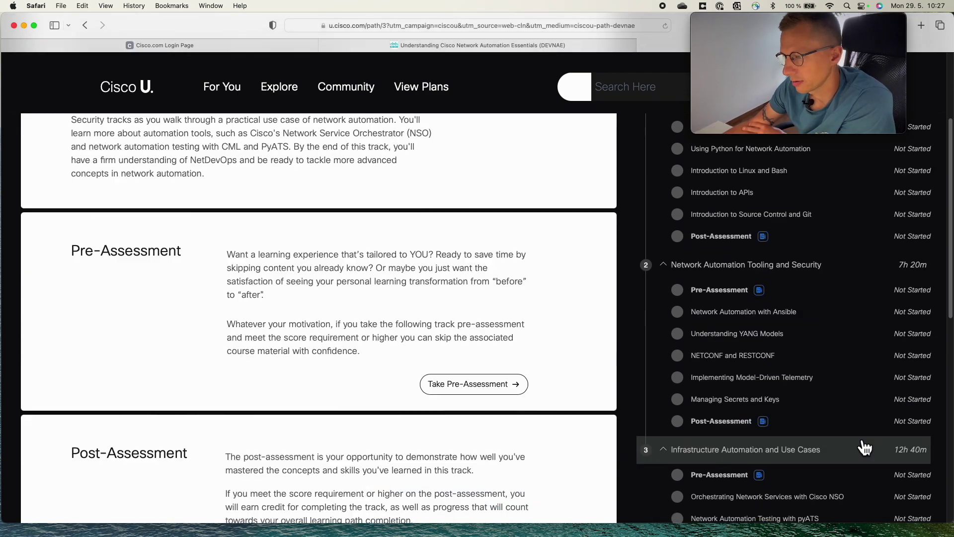
{"action": "scroll", "coordinate": [865, 447], "scroll_direction": "down", "scroll_amount": 3}
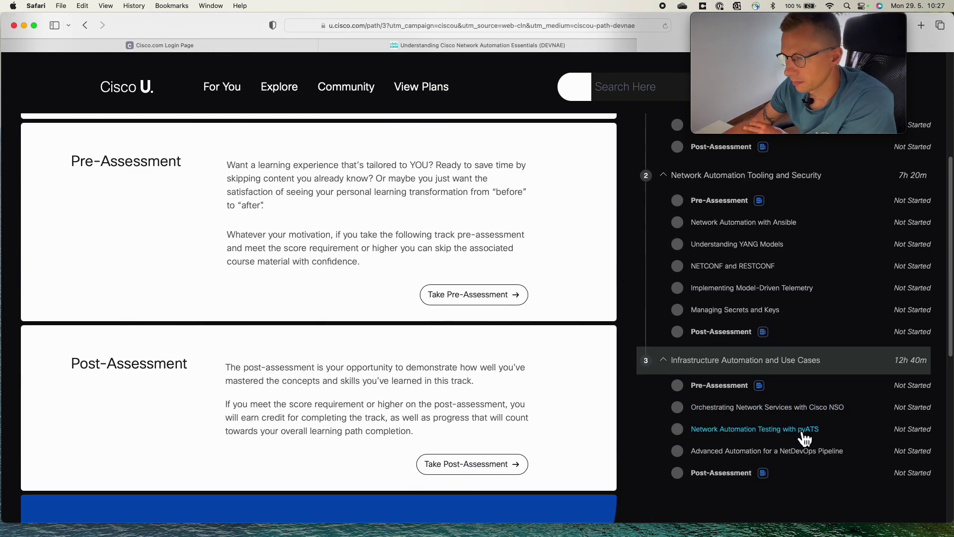